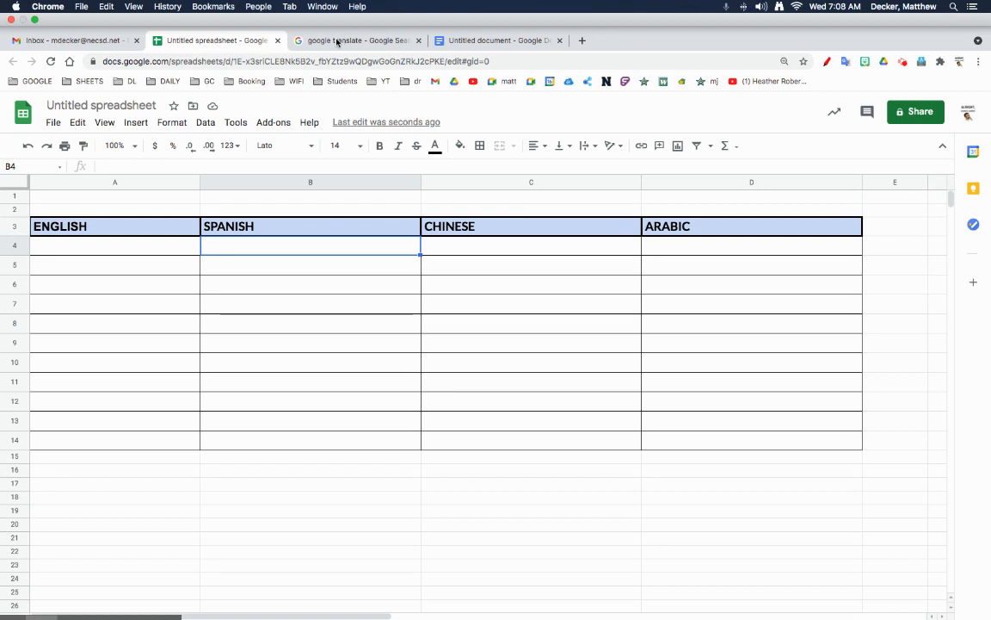
Look up "yes" in the Google Translate search widget in Spanish and Swahili, and return to the spreadsheet
{"action": "left_click", "coordinate": [336, 42]}
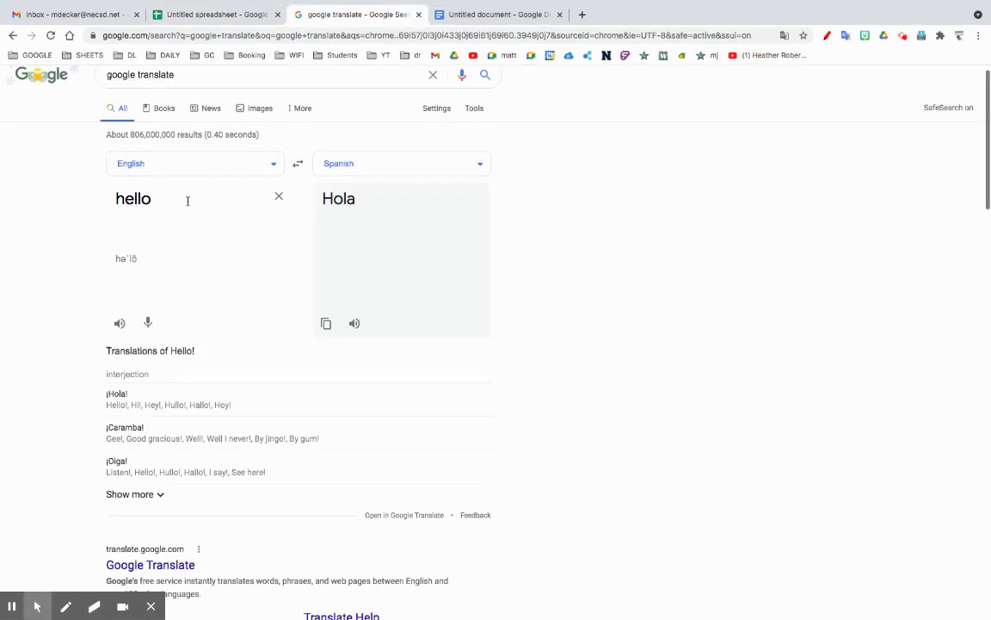
{"action": "left_click", "coordinate": [97, 205]}
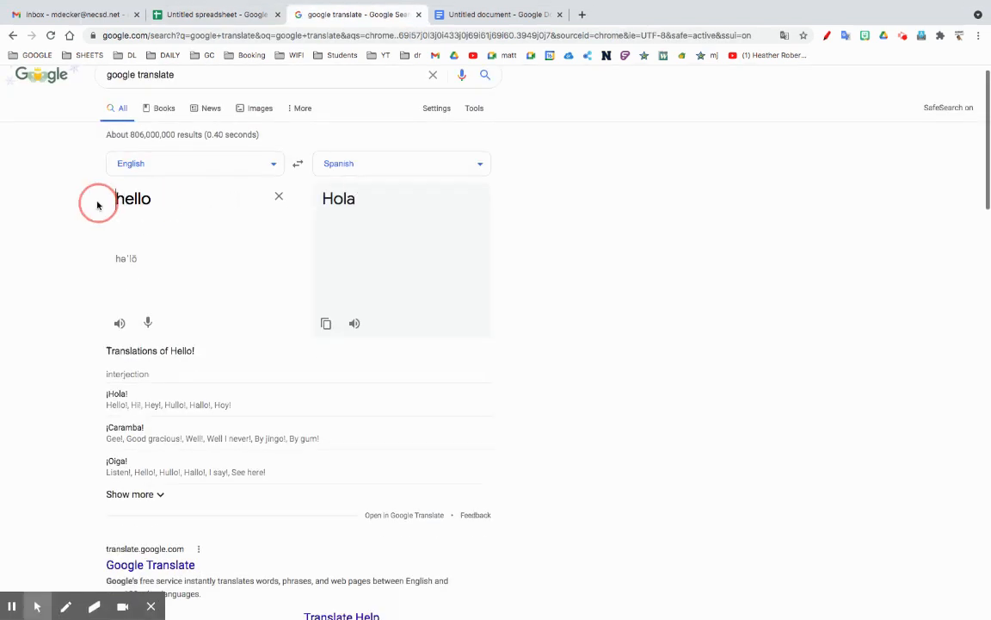
{"action": "left_click", "coordinate": [279, 196]}
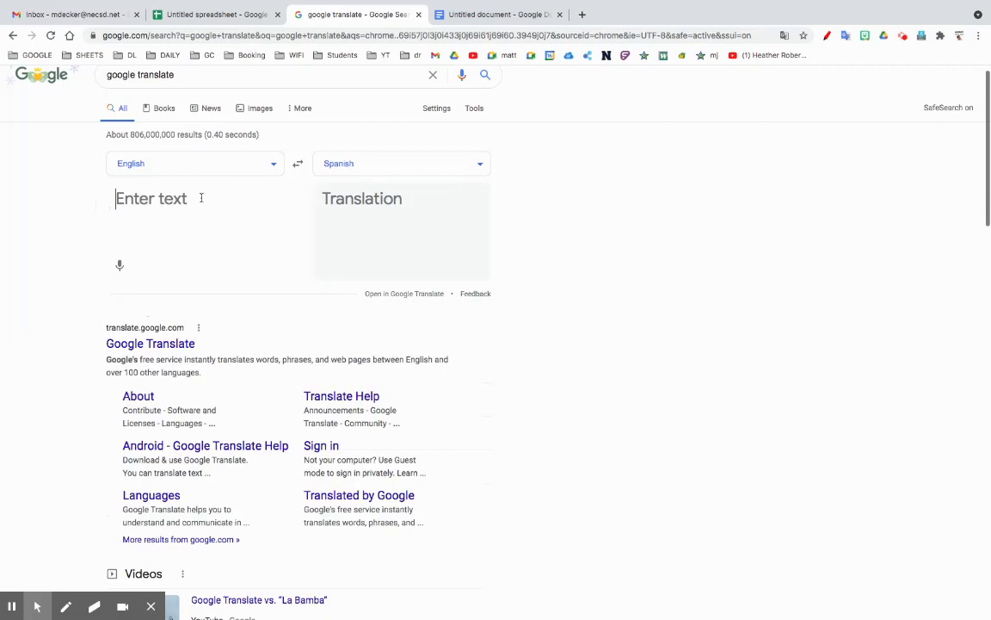
{"action": "type", "text": "yes"}
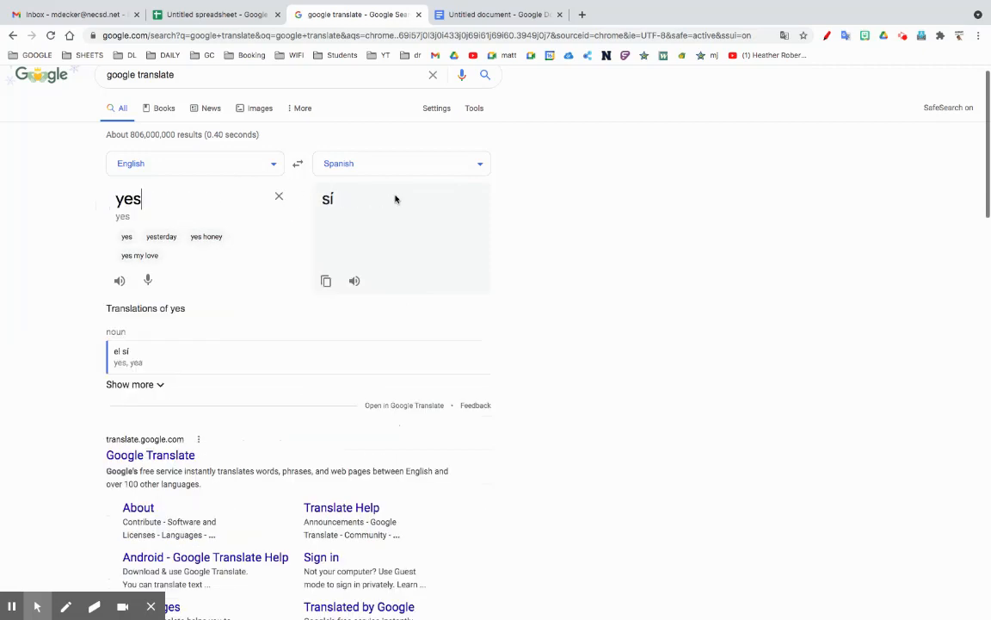
{"action": "left_click", "coordinate": [376, 168]}
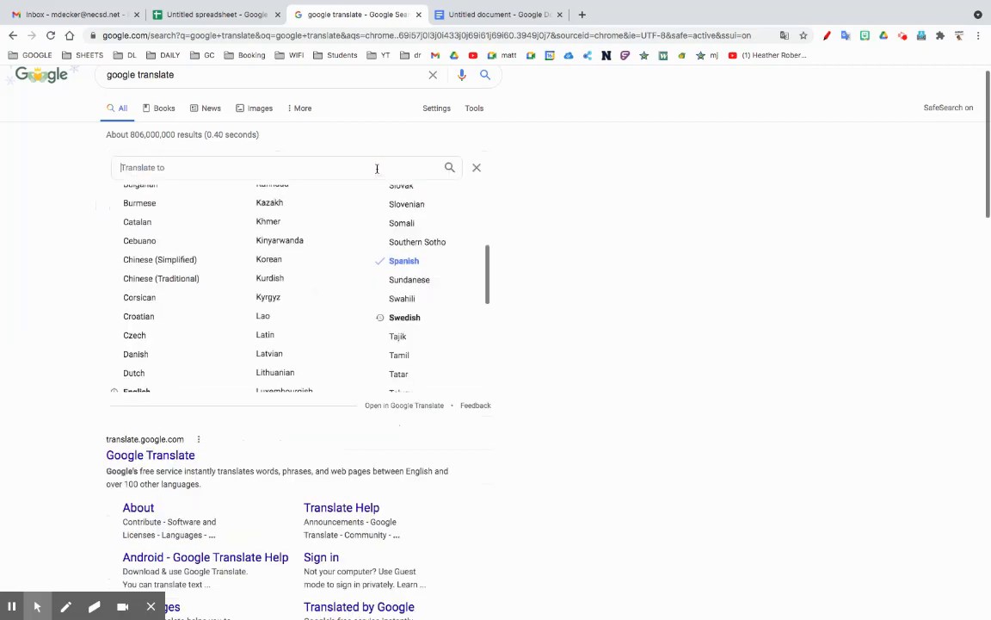
{"action": "left_click", "coordinate": [402, 300]}
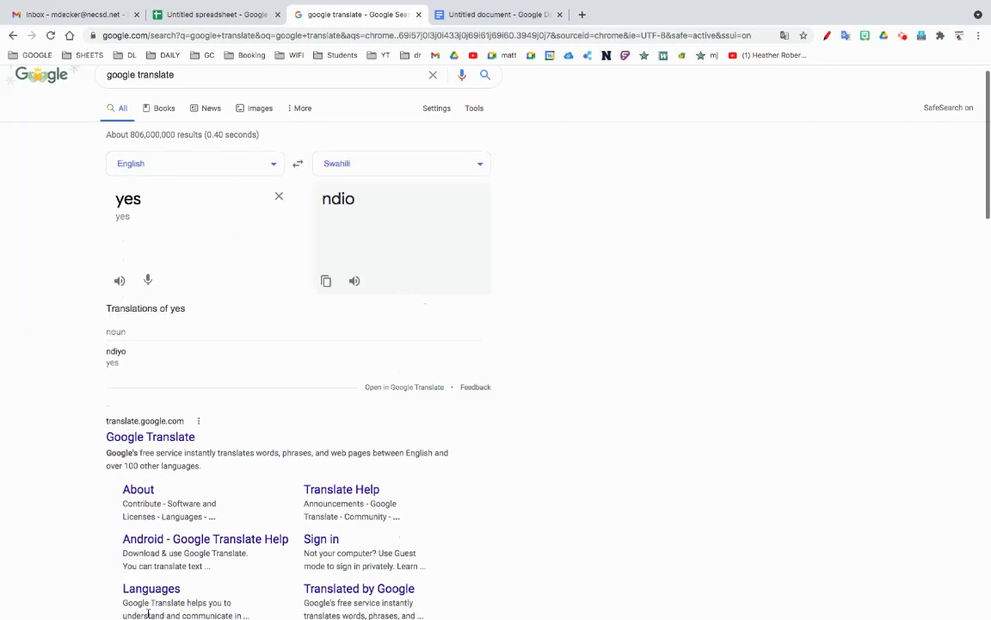
{"action": "left_click", "coordinate": [215, 17]}
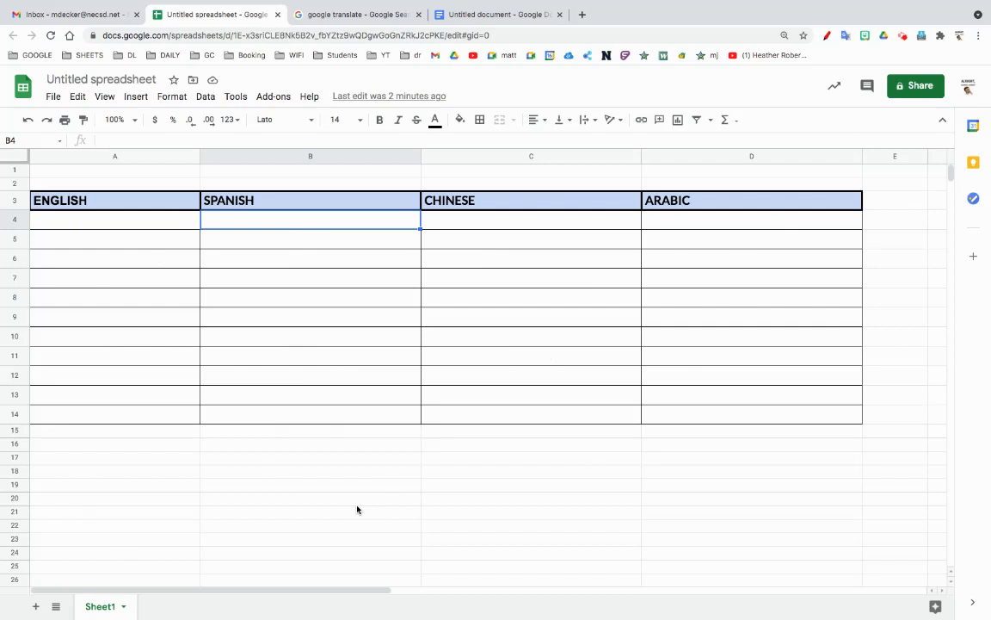
{"action": "left_click", "coordinate": [308, 591]}
{"action": "left_click", "coordinate": [443, 223]}
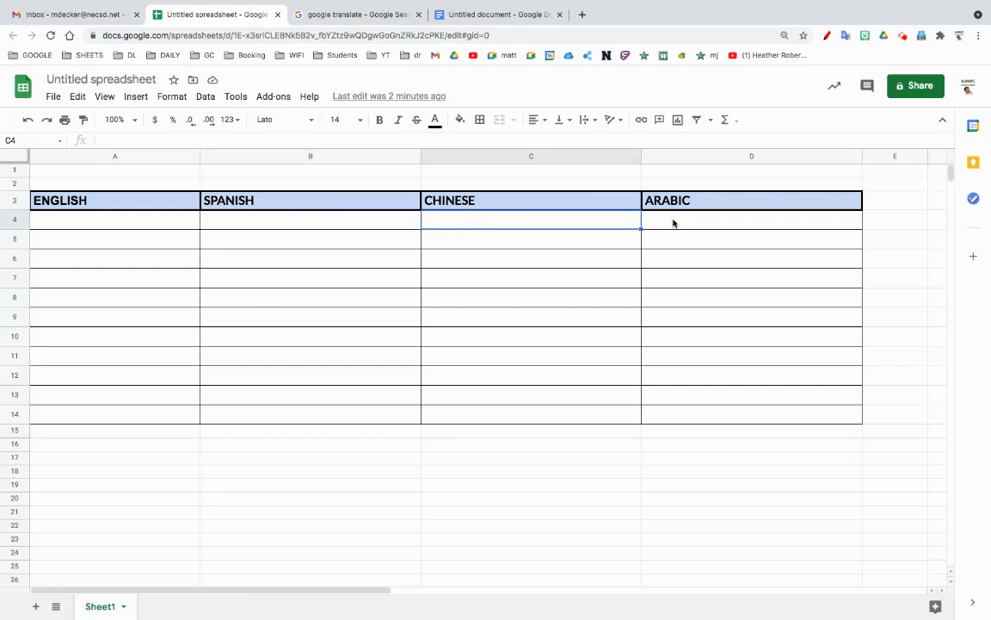
{"action": "left_click", "coordinate": [674, 222]}
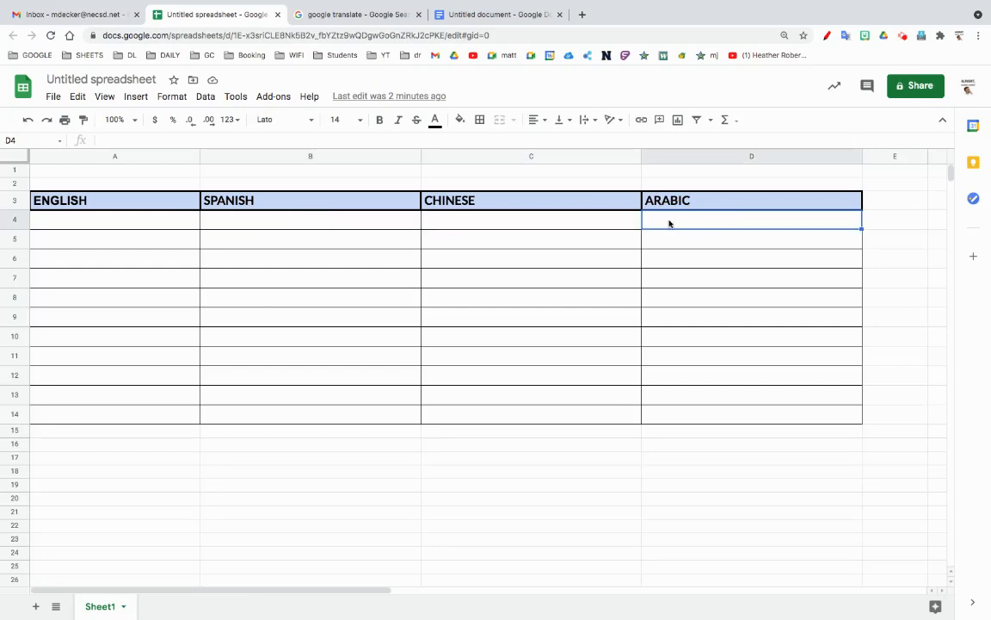
{"action": "left_click", "coordinate": [670, 199]}
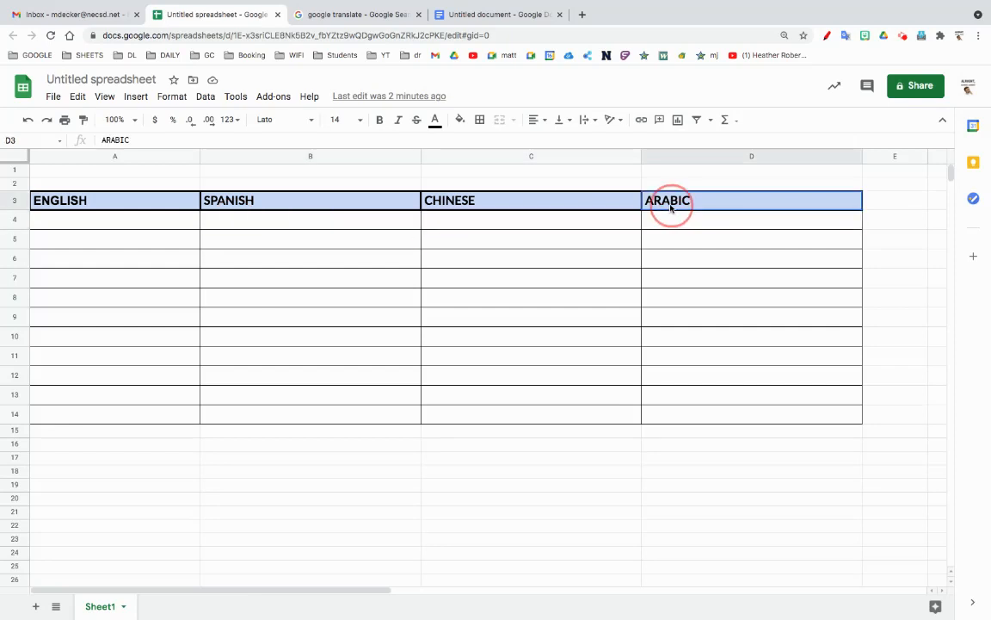
{"action": "left_click", "coordinate": [491, 206]}
{"action": "left_click", "coordinate": [473, 221]}
{"action": "left_click", "coordinate": [374, 226]}
{"action": "left_click", "coordinate": [449, 224]}
{"action": "left_click", "coordinate": [678, 220]}
{"action": "left_click", "coordinate": [520, 220]}
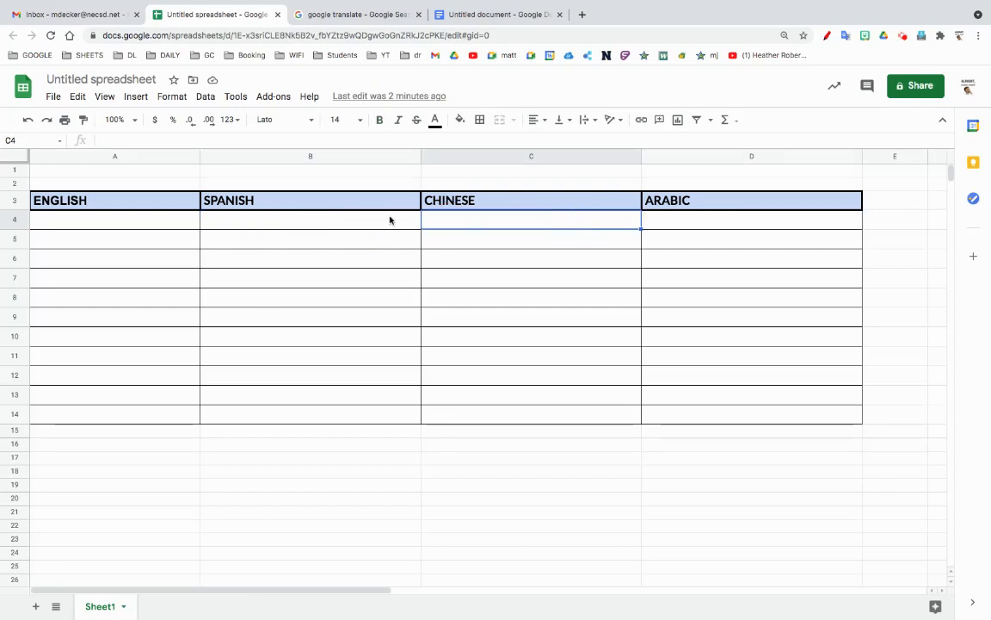
Paste the copied formula =GOOGLETRANSLATE(A4,"en","es") into cell B4 under the SPANISH header
{"action": "left_click", "coordinate": [384, 220]}
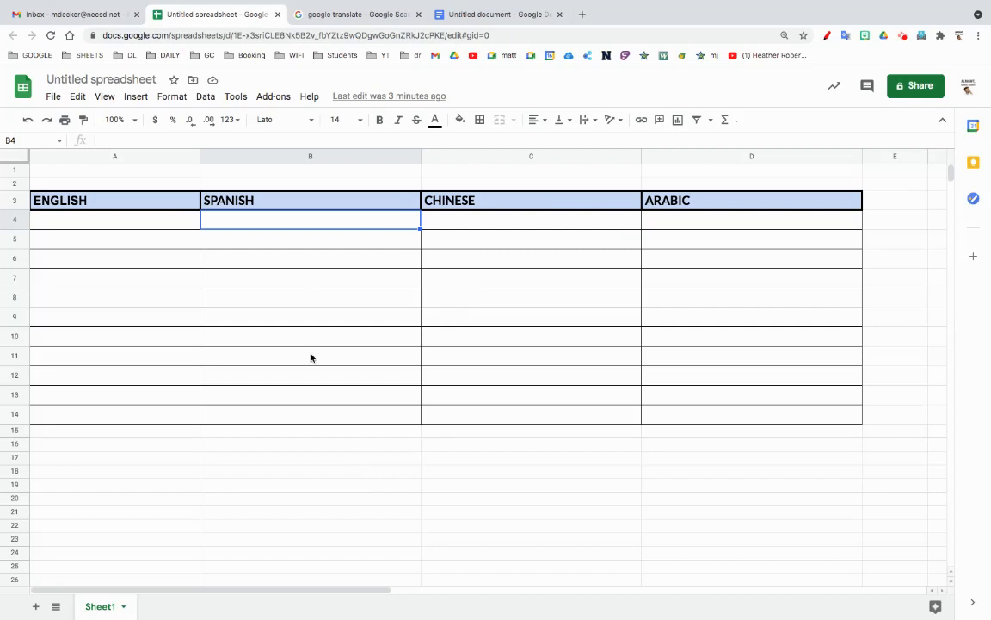
{"action": "right_click", "coordinate": [222, 222]}
{"action": "left_click", "coordinate": [275, 199]}
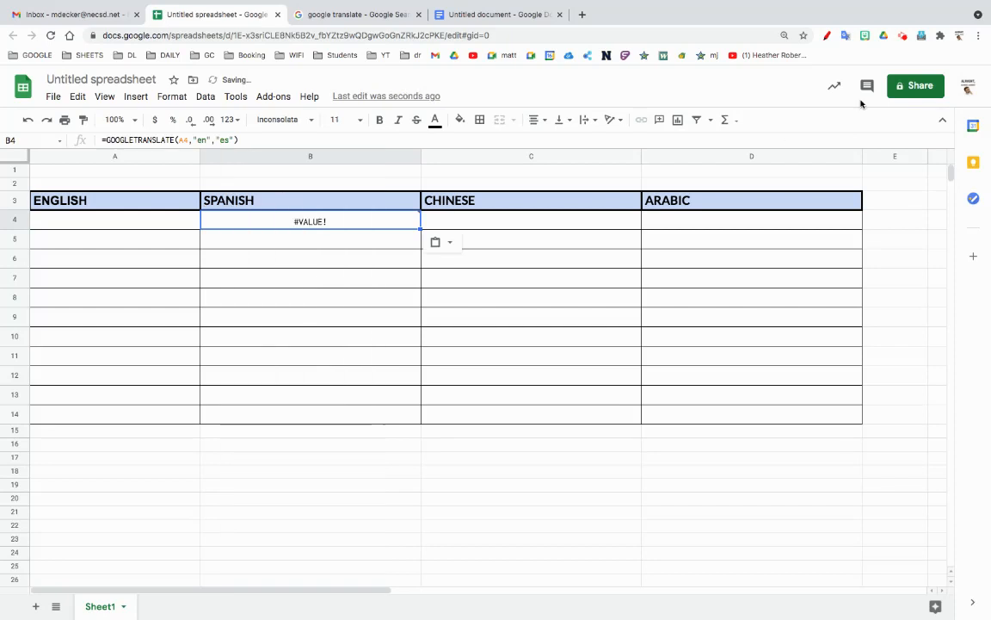
Increase the browser zoom to 125%
{"action": "left_click", "coordinate": [979, 35]}
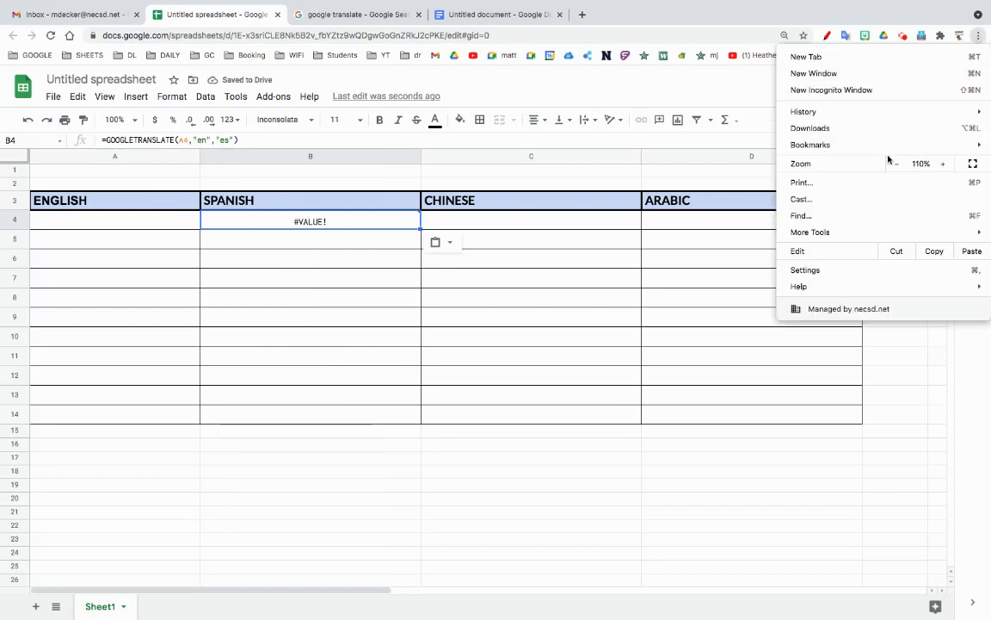
{"action": "left_click", "coordinate": [945, 164]}
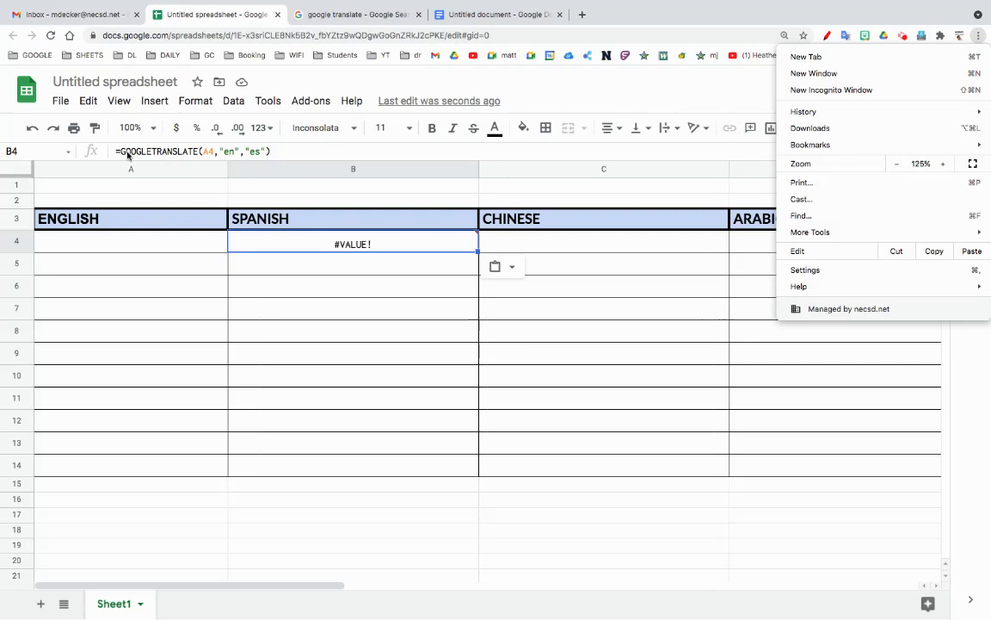
{"action": "left_click", "coordinate": [569, 95]}
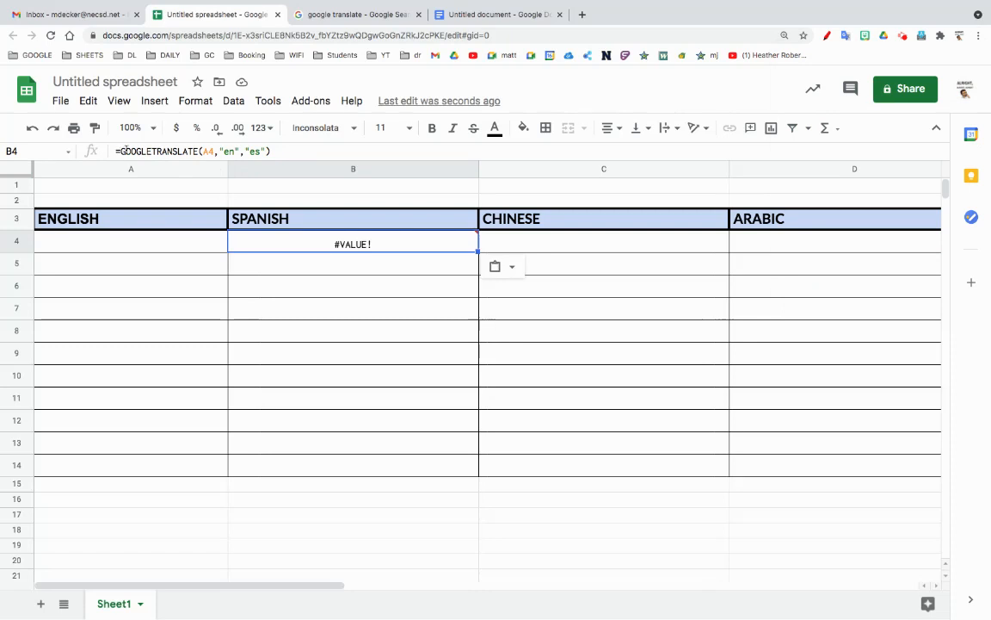
Replace the CHINESE column header in C3 with JAPANESE
{"action": "mouse_move", "coordinate": [266, 241]}
{"action": "left_click", "coordinate": [550, 221]}
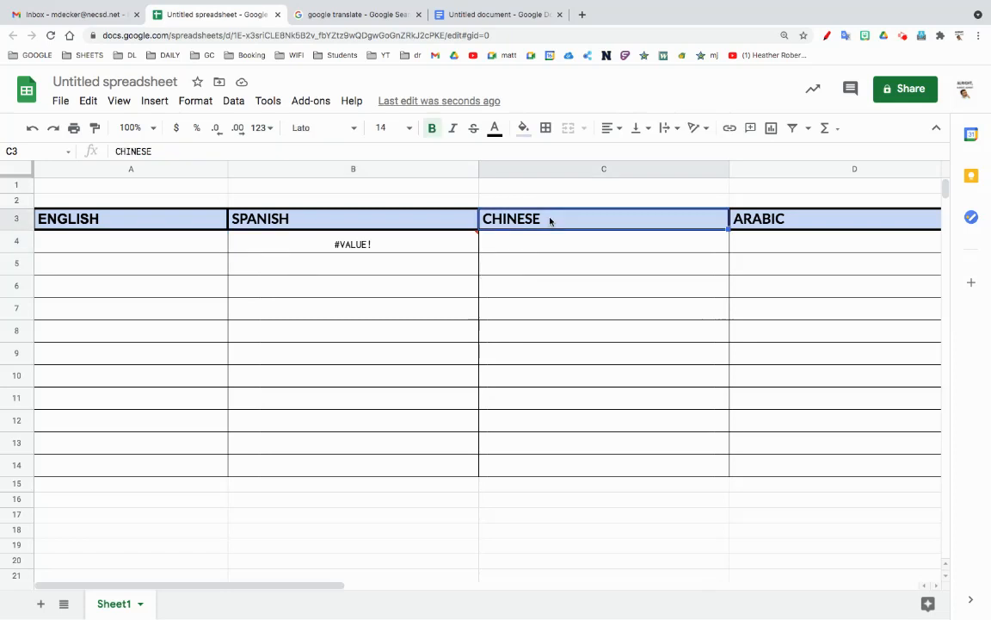
{"action": "key", "text": "Delete"}
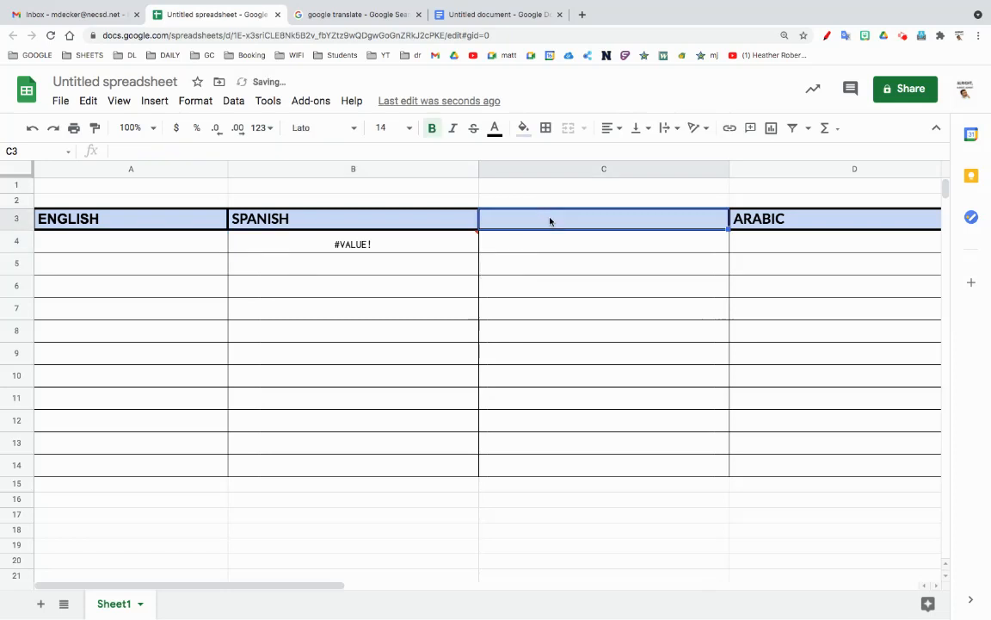
{"action": "type", "text": "JAPANESE"}
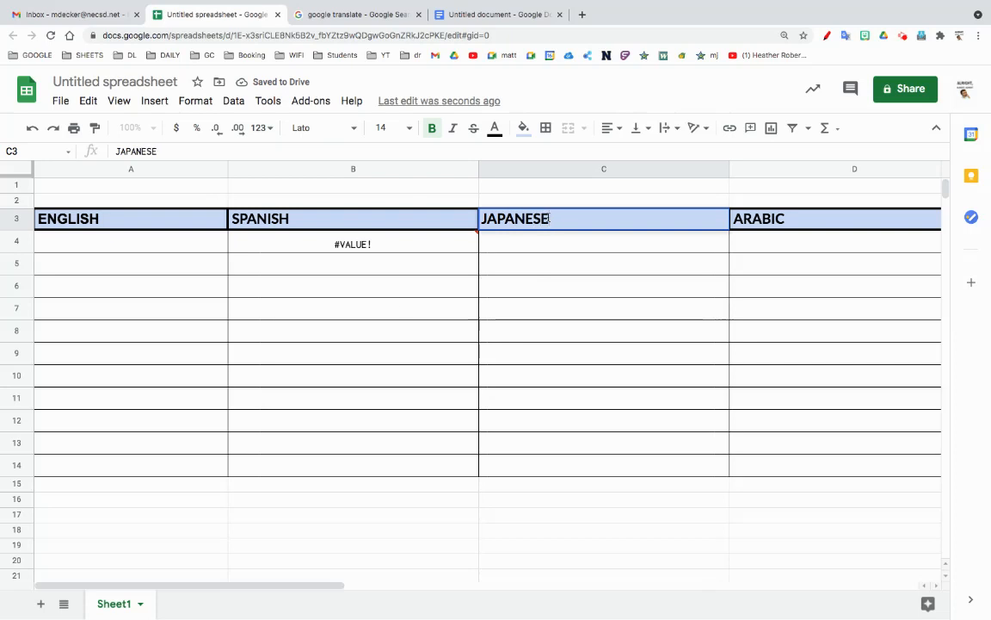
Fill the Spanish translation formula from B4 down through B14 and inspect cell B8
{"action": "left_click", "coordinate": [361, 250]}
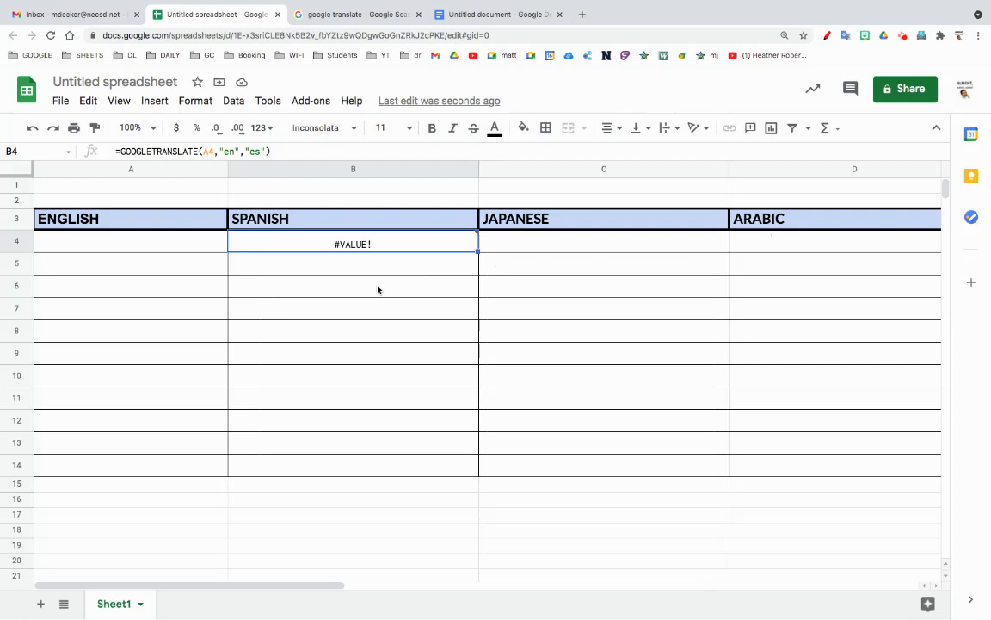
{"action": "mouse_move", "coordinate": [347, 248]}
{"action": "left_click_drag", "start_coordinate": [477, 253], "coordinate": [468, 477]}
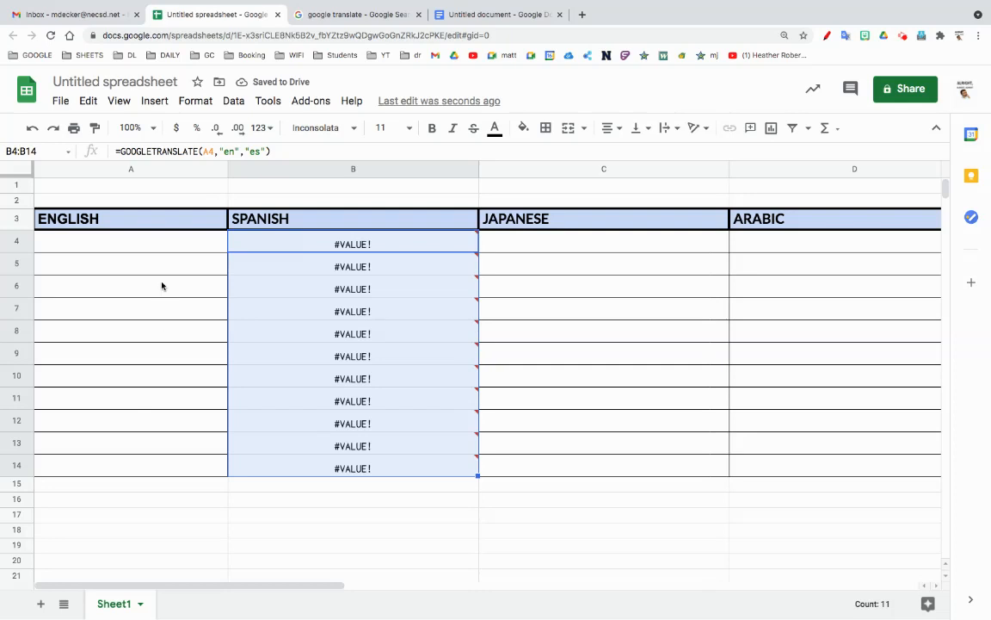
{"action": "left_click", "coordinate": [388, 338]}
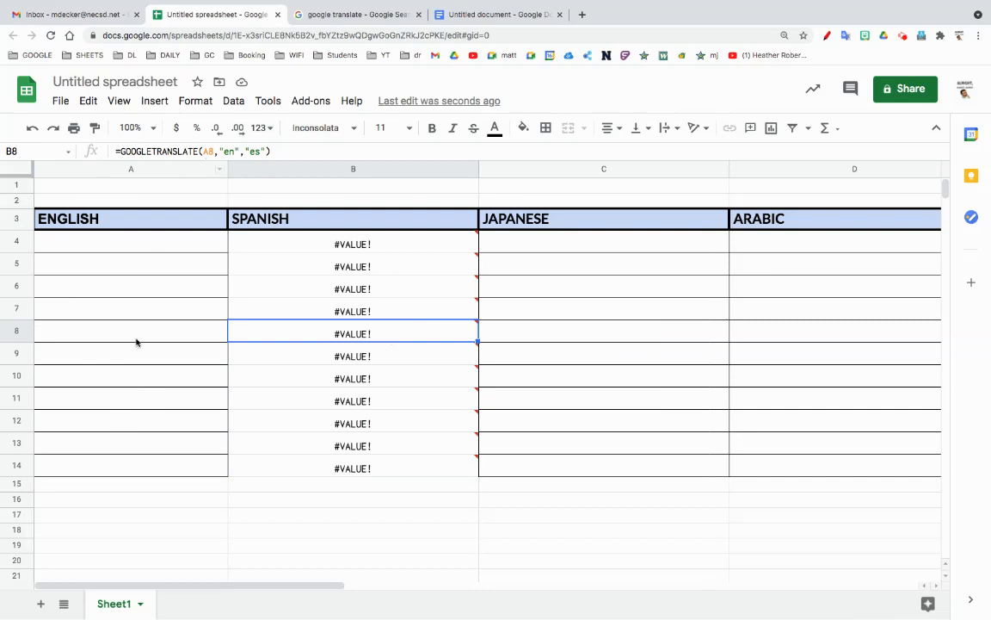
{"action": "mouse_move", "coordinate": [352, 340]}
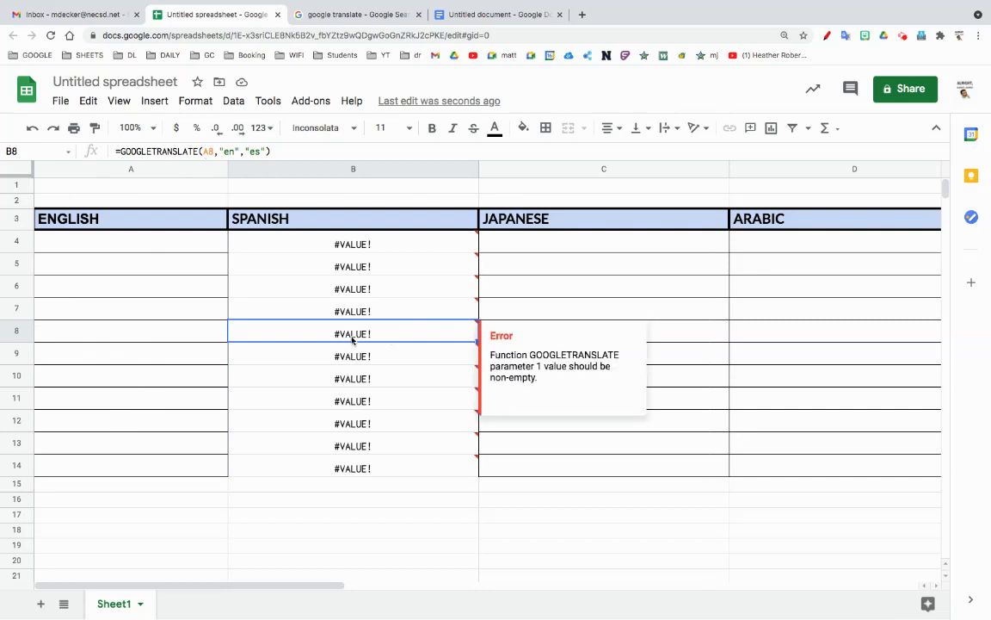
Paste the translation formula into C4, change its target language to "ja", and fill it down through C14
{"action": "left_click", "coordinate": [563, 241]}
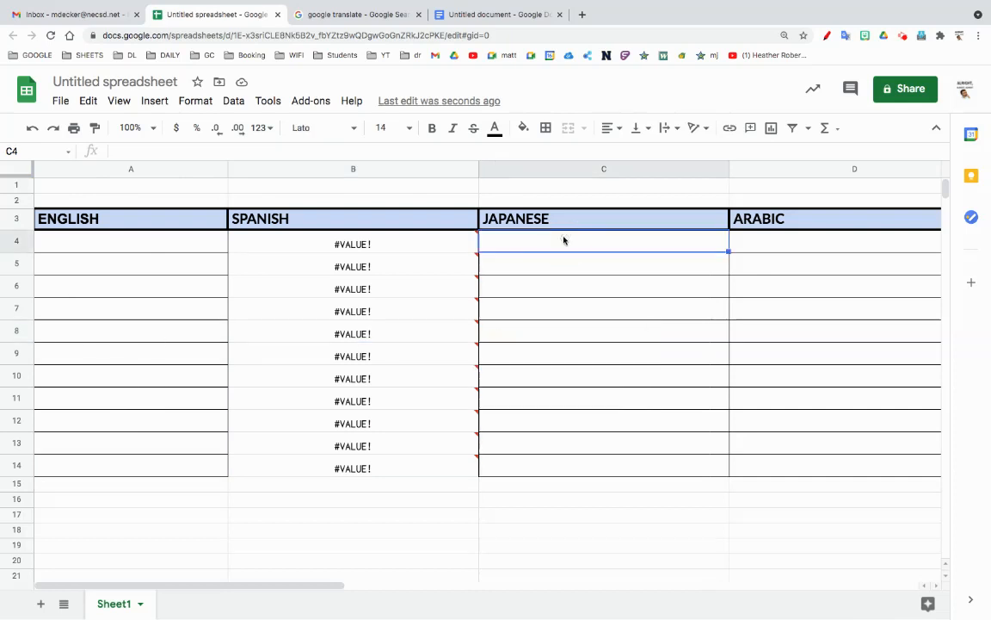
{"action": "right_click", "coordinate": [567, 244]}
{"action": "left_click", "coordinate": [635, 170]}
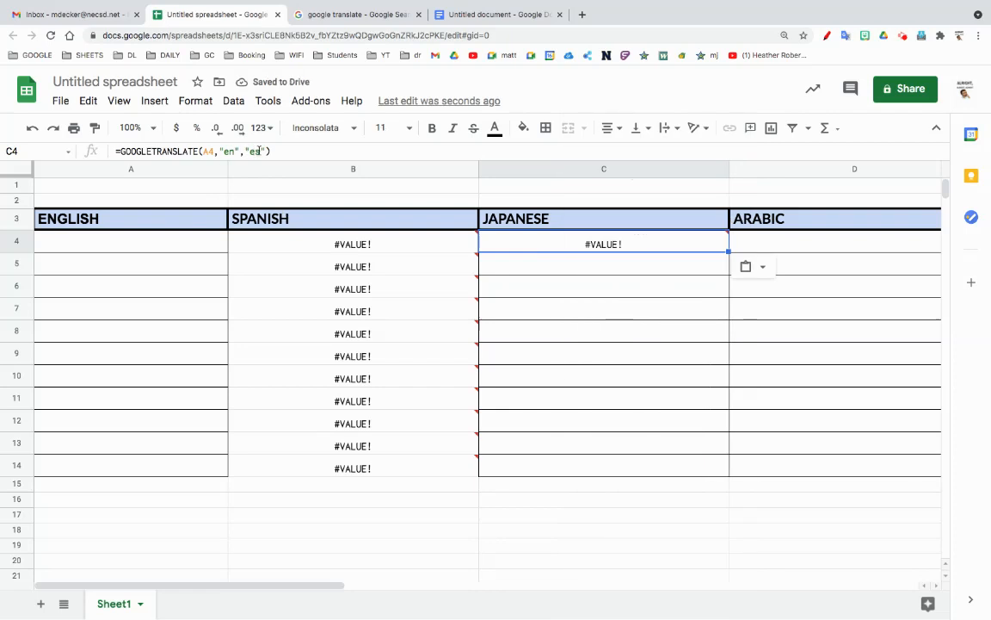
{"action": "left_click", "coordinate": [303, 152]}
{"action": "key", "text": "BackSpace"}
{"action": "key", "text": "BackSpace"}
{"action": "type", "text": "ja"}
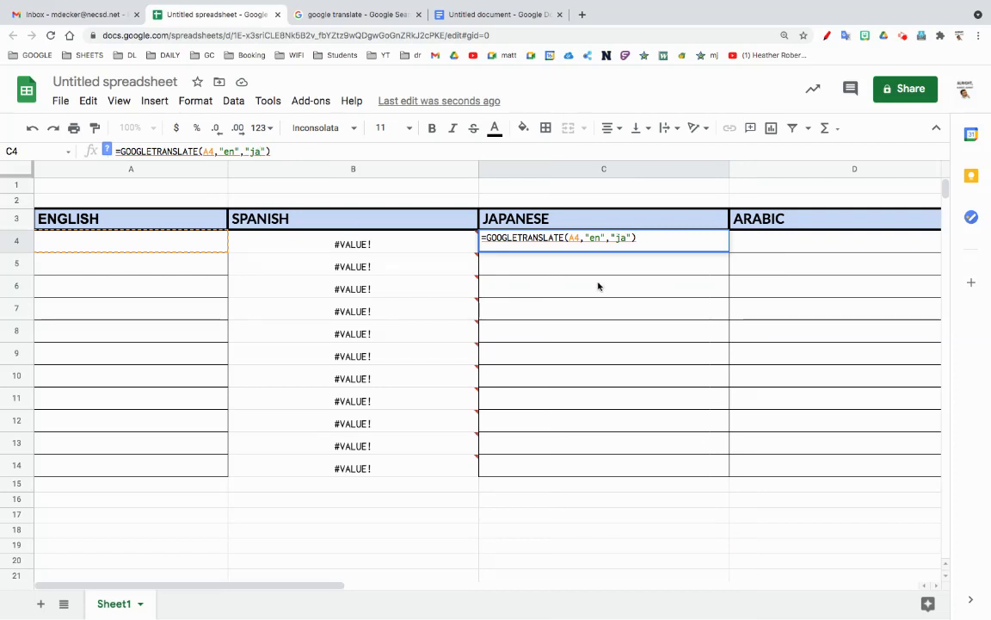
{"action": "key", "text": "Return"}
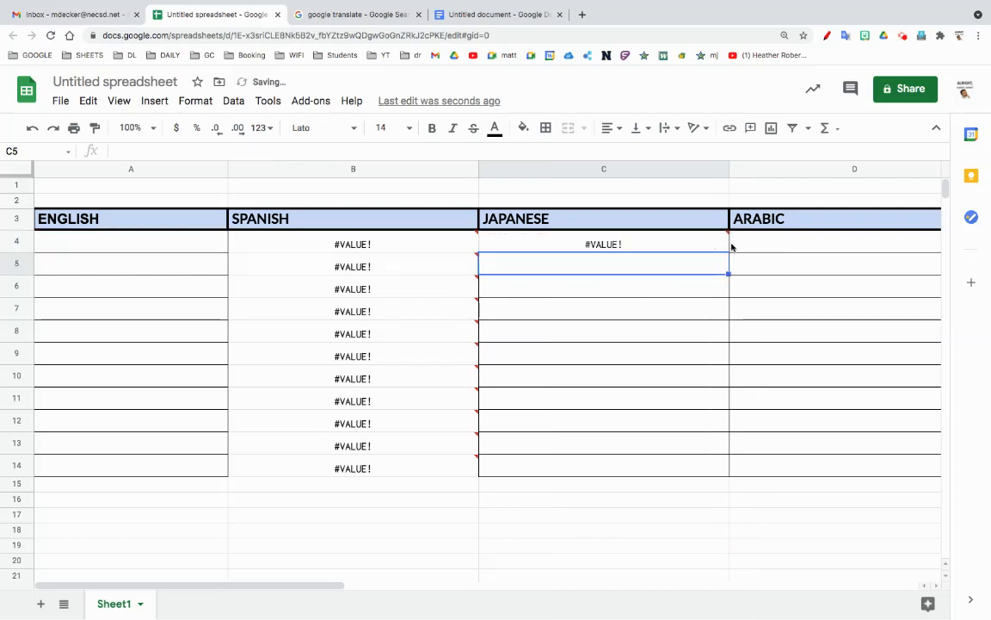
{"action": "left_click", "coordinate": [718, 245]}
{"action": "left_click_drag", "start_coordinate": [728, 252], "coordinate": [713, 466]}
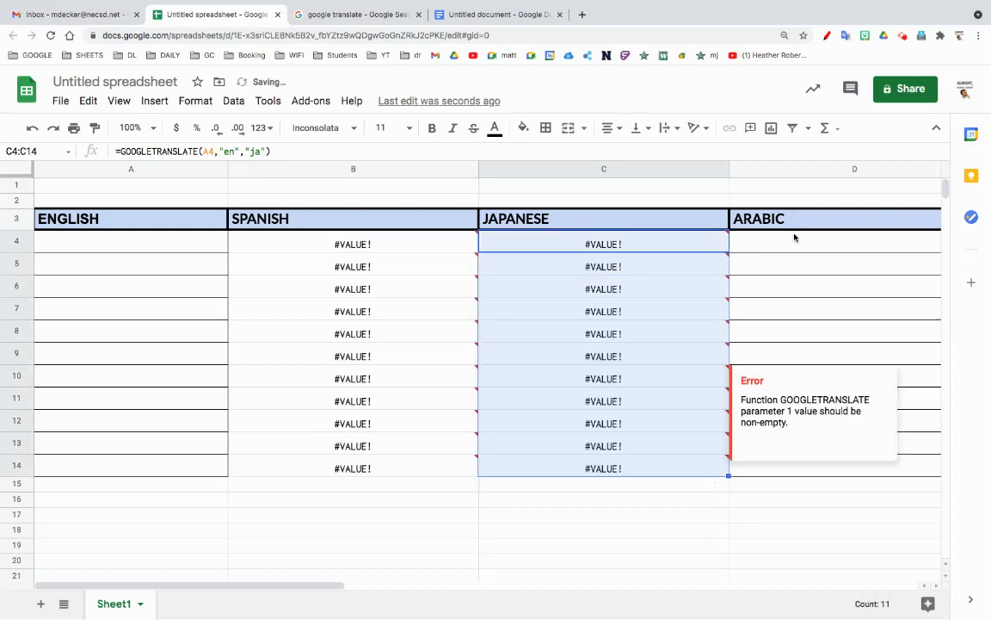
Paste the translation formula into D4, change its target language to "ar", and fill it down through D14
{"action": "left_click", "coordinate": [785, 246]}
{"action": "right_click", "coordinate": [783, 248]}
{"action": "left_click", "coordinate": [792, 169]}
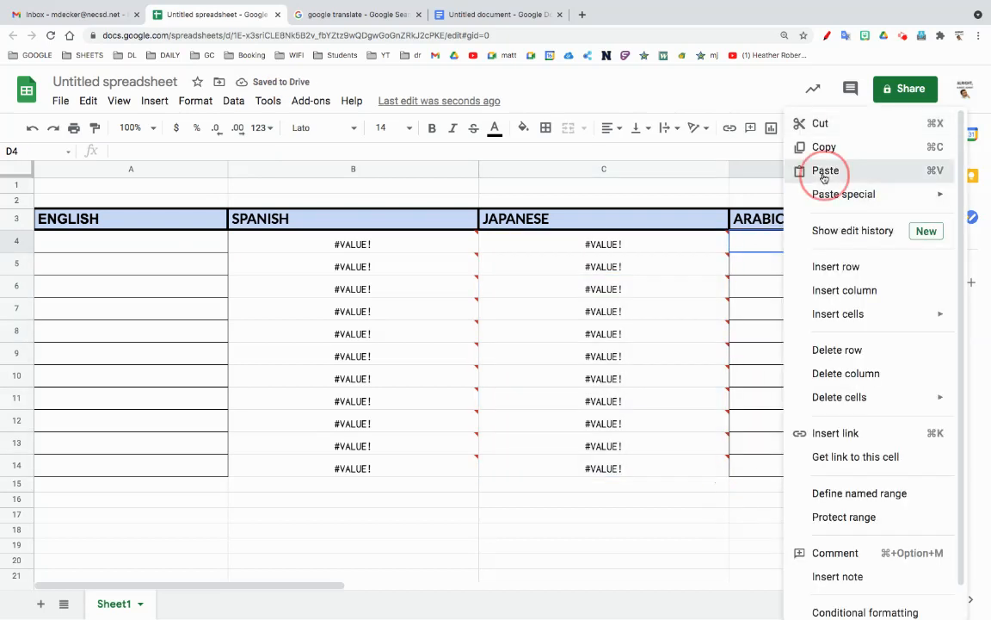
{"action": "double_click", "coordinate": [257, 152]}
{"action": "type", "text": "ar"}
{"action": "key", "text": "Return"}
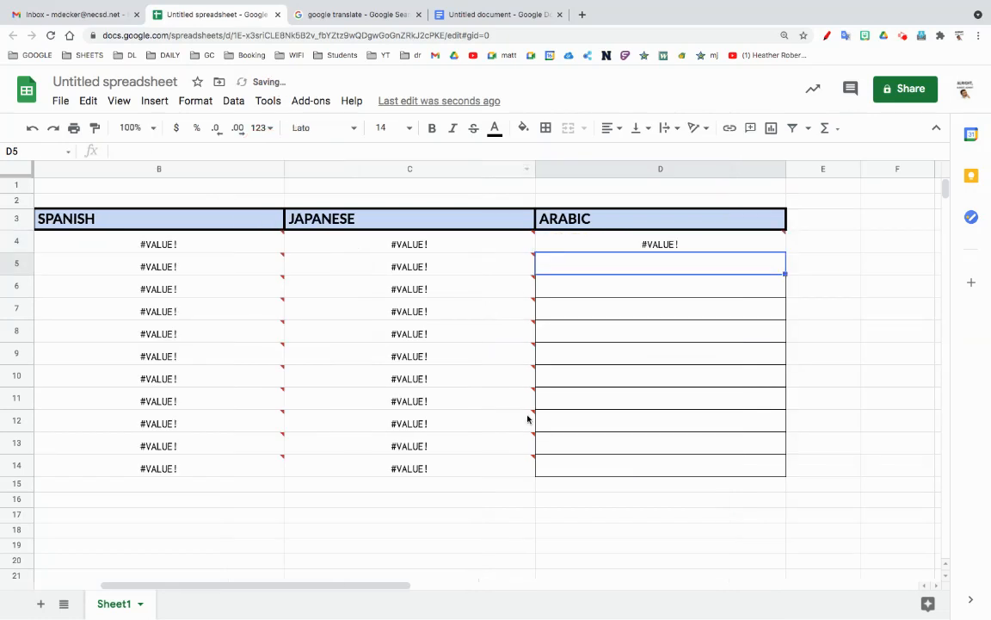
{"action": "left_click", "coordinate": [781, 247]}
{"action": "left_click_drag", "start_coordinate": [785, 295], "coordinate": [785, 472]}
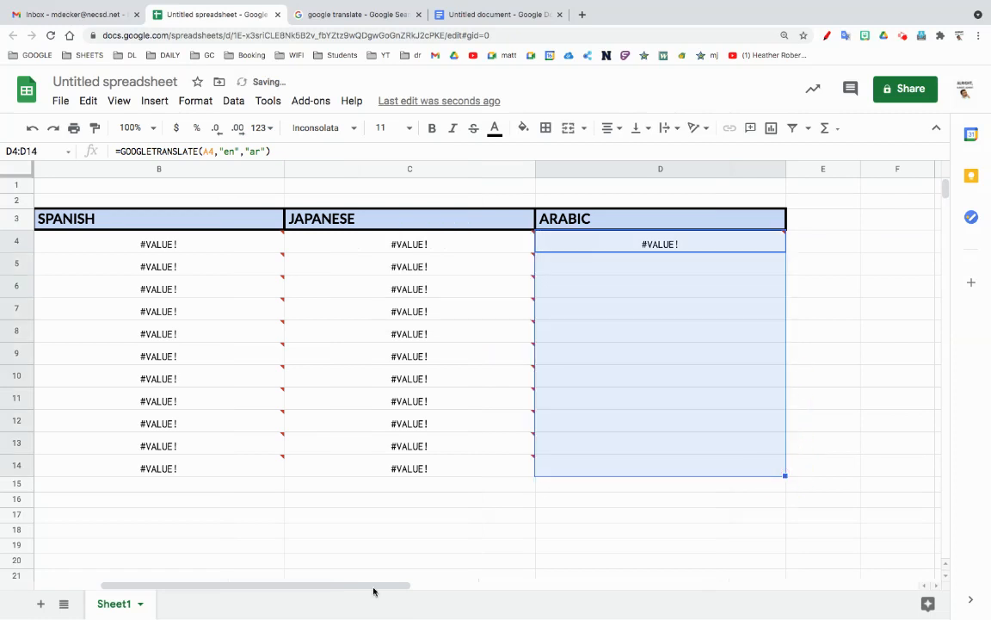
Apply all borders to the translation cells B4:D14 and deselect the range
{"action": "left_click_drag", "start_coordinate": [371, 588], "coordinate": [370, 587]}
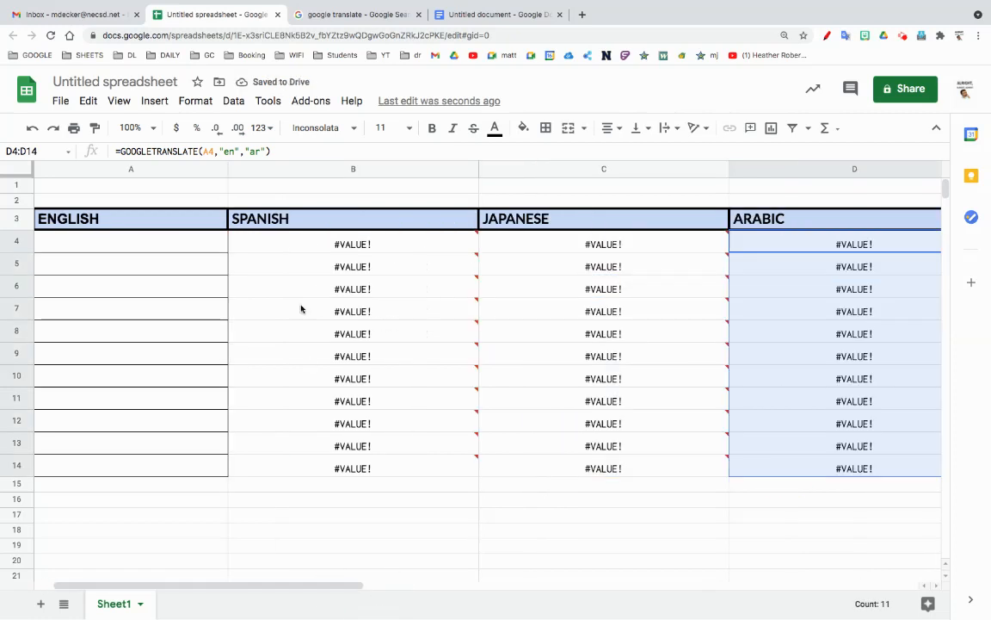
{"action": "left_click_drag", "start_coordinate": [243, 248], "coordinate": [803, 464]}
{"action": "left_click", "coordinate": [546, 129]}
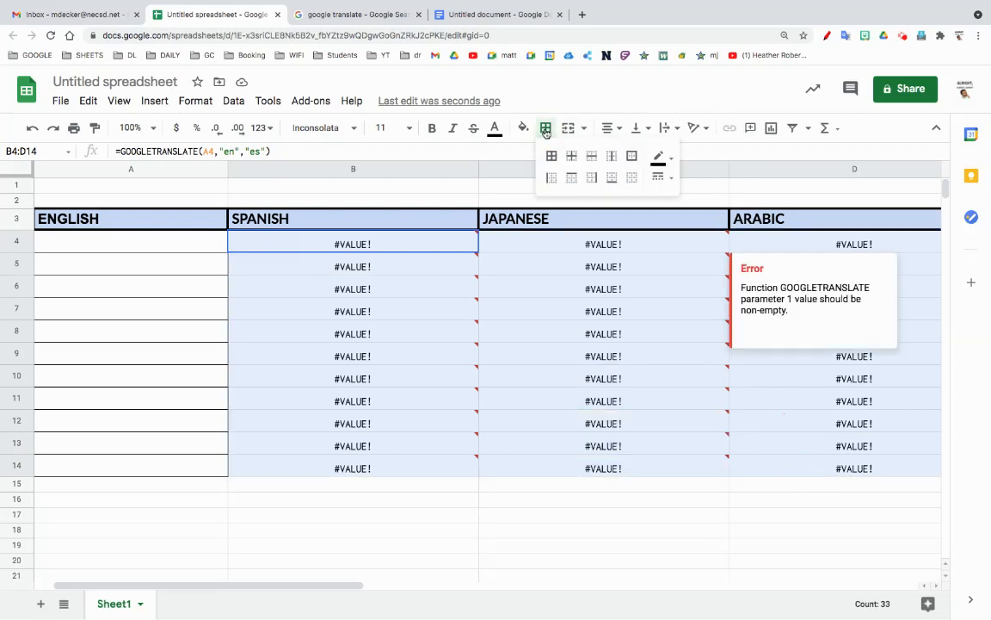
{"action": "left_click", "coordinate": [552, 155]}
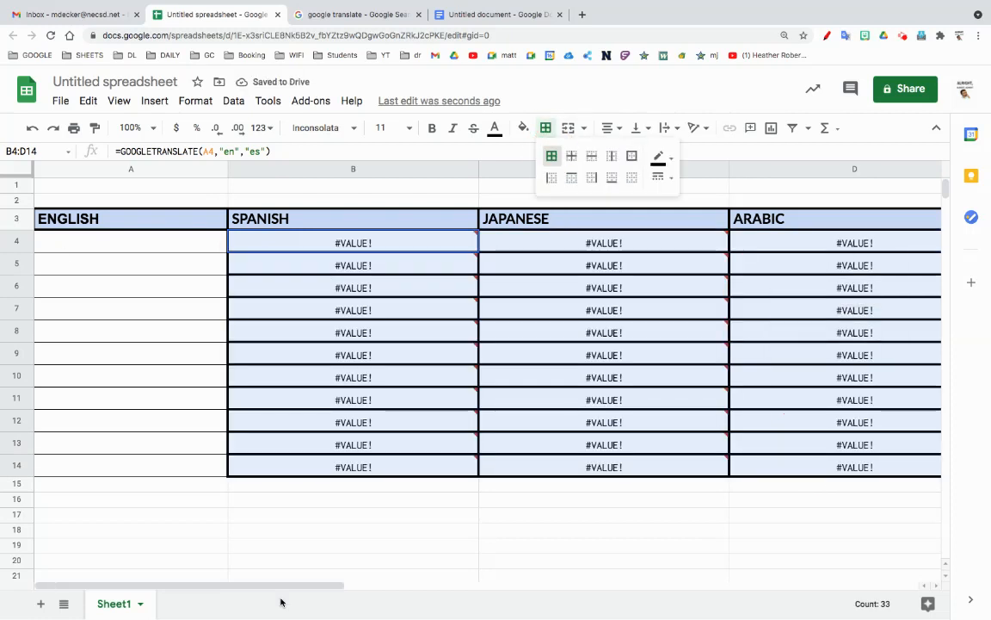
{"action": "left_click", "coordinate": [324, 561]}
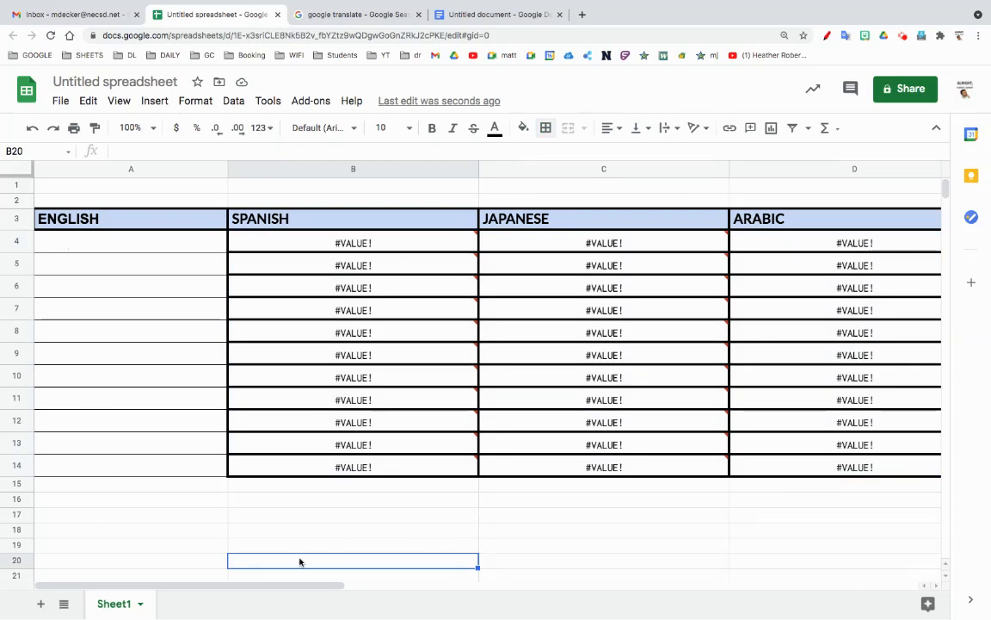
Enter the English words "hello" in A4 and "school" in A5
{"action": "left_click", "coordinate": [120, 243]}
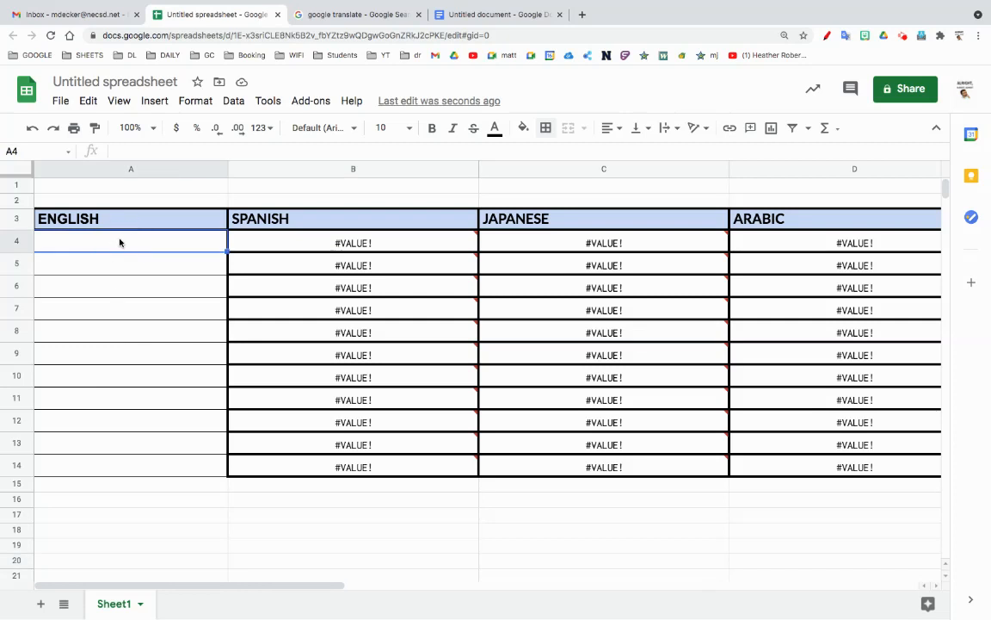
{"action": "type", "text": "hello"}
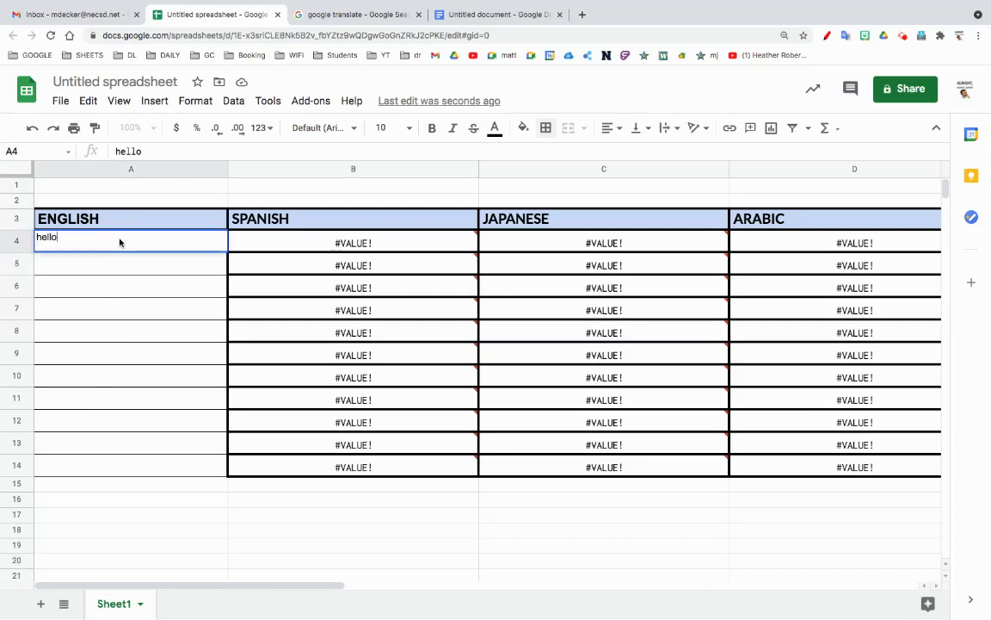
{"action": "key", "text": "Return"}
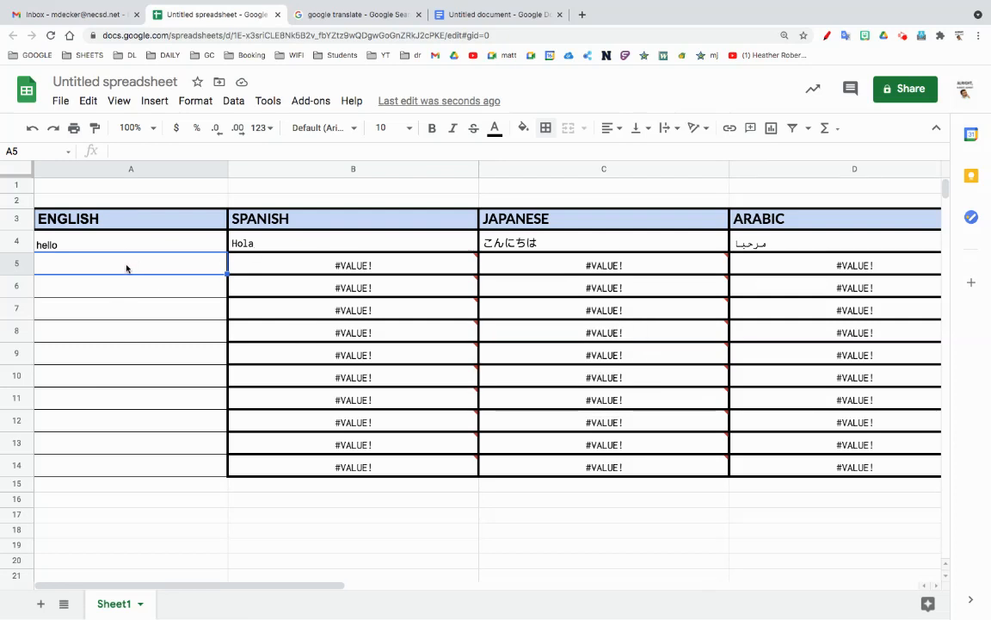
{"action": "type", "text": "school"}
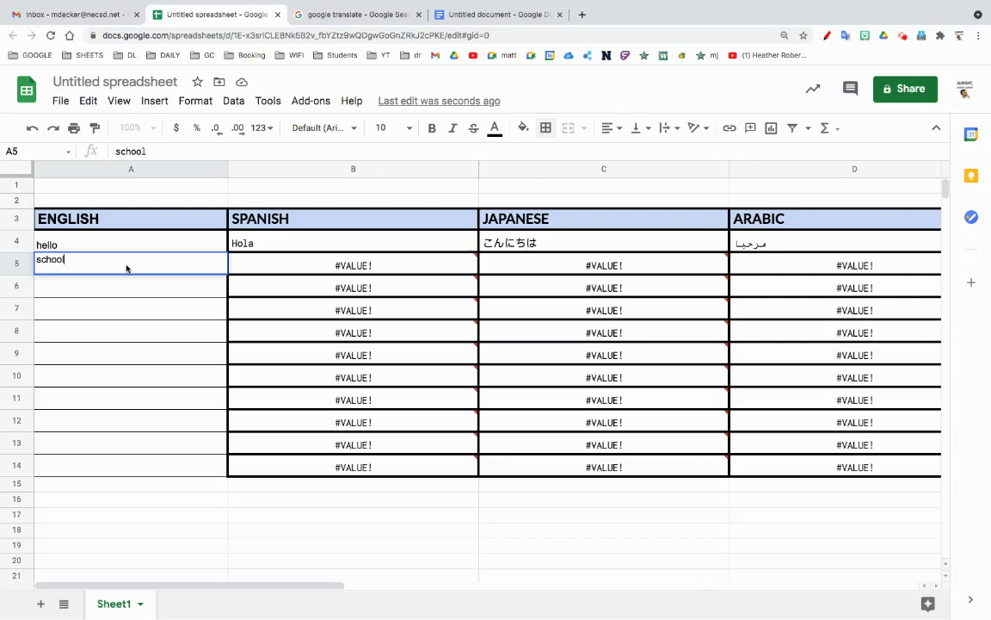
{"action": "key", "text": "Return"}
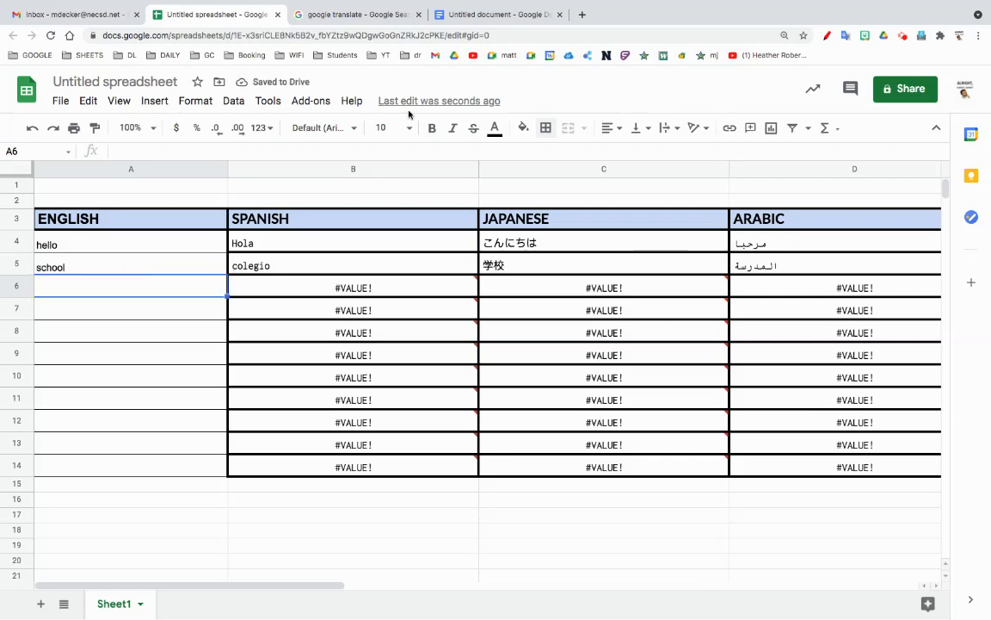
Copy the five selected lines, "Hello" through "Please", from the Google Docs document and paste them into the Google Sheets table starting at A6
{"action": "left_click", "coordinate": [491, 16]}
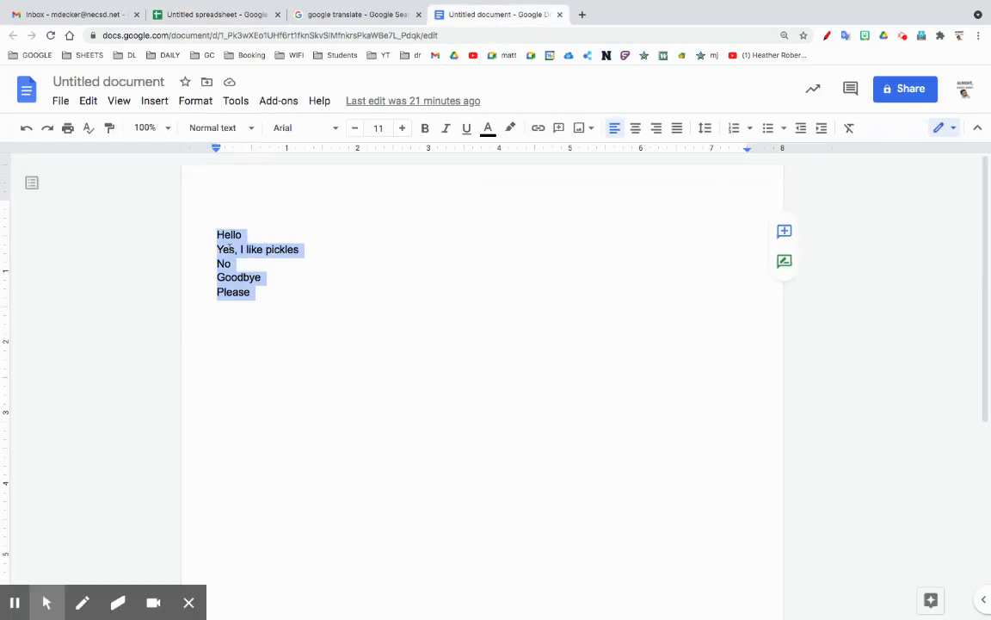
{"action": "right_click", "coordinate": [230, 251]}
{"action": "left_click", "coordinate": [254, 247]}
{"action": "left_click", "coordinate": [204, 10]}
{"action": "right_click", "coordinate": [77, 292]}
{"action": "left_click", "coordinate": [108, 173]}
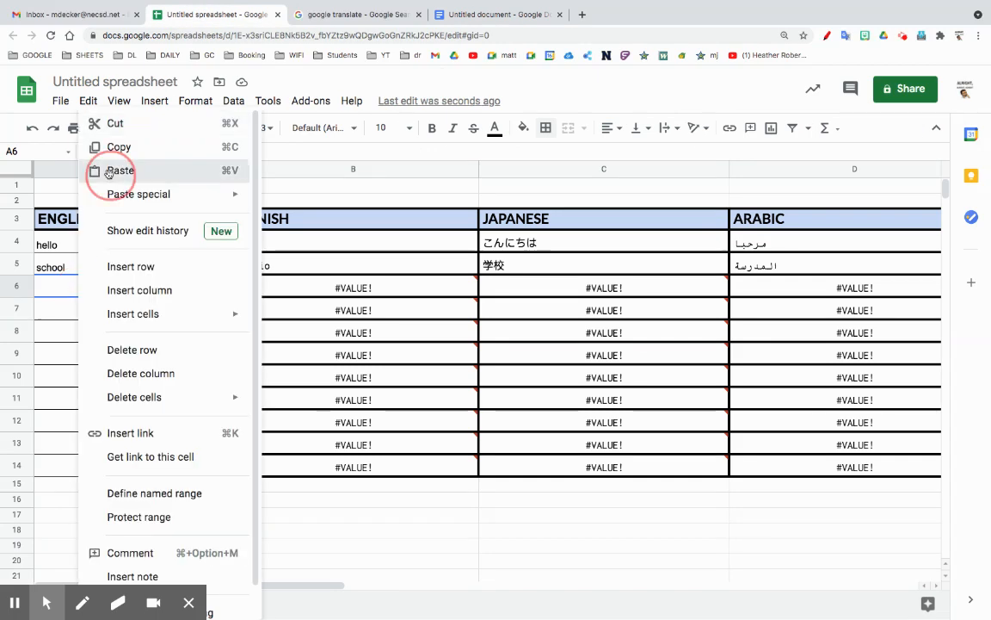
{"action": "left_click", "coordinate": [315, 561]}
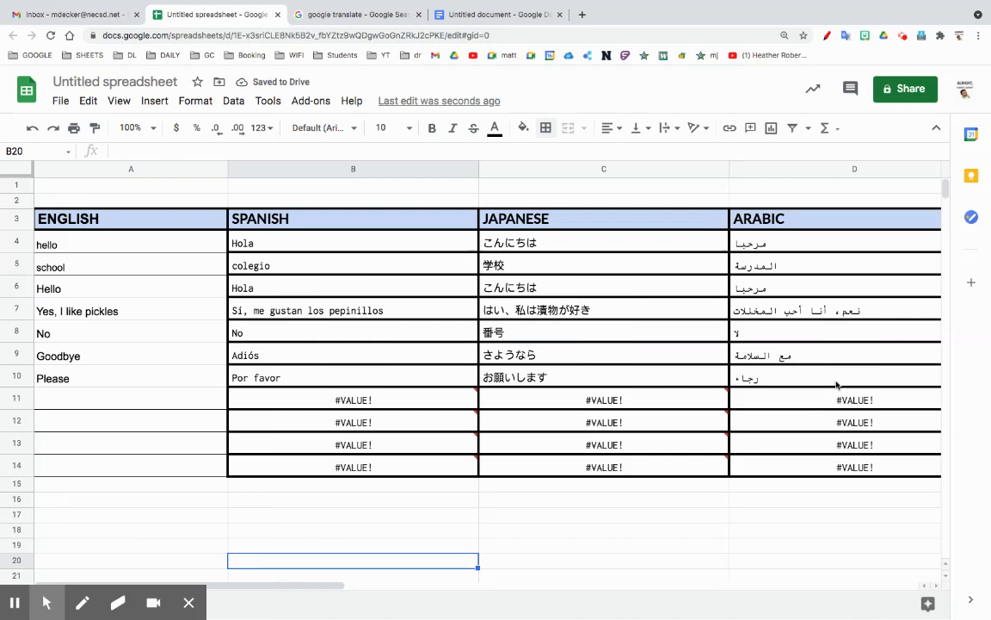
Enter "Water", "air", "fire" and "hair" in the English column cells A11 through A14
{"action": "left_click", "coordinate": [117, 409]}
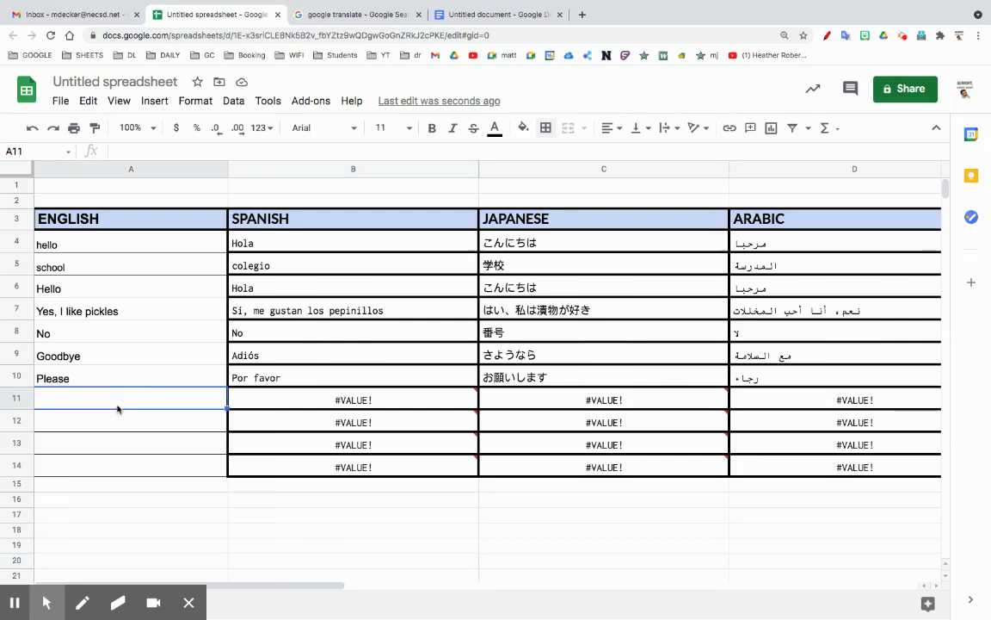
{"action": "type", "text": "Water"}
{"action": "key", "text": "Return"}
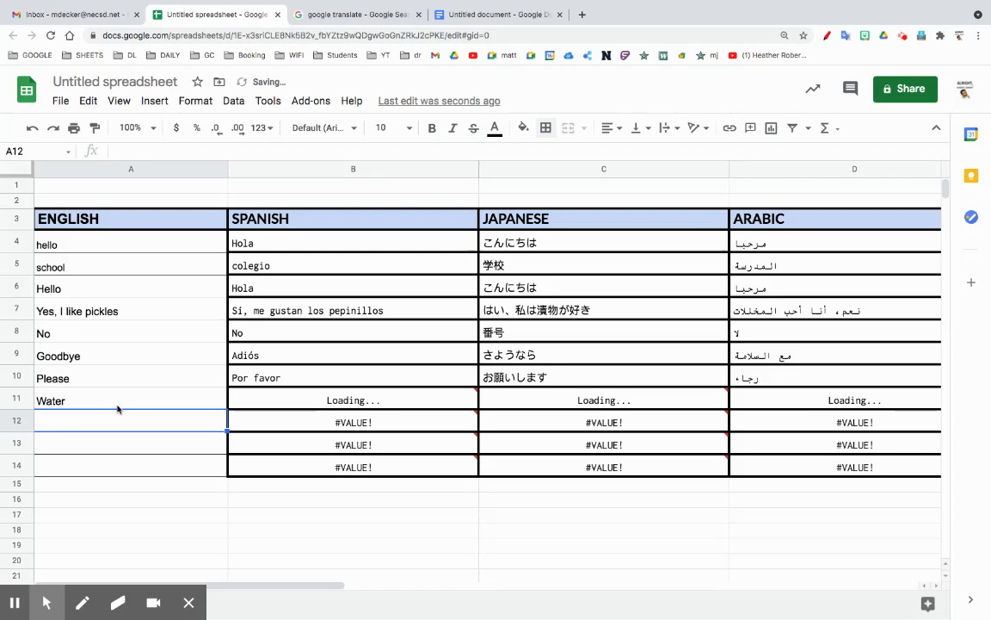
{"action": "type", "text": "air"}
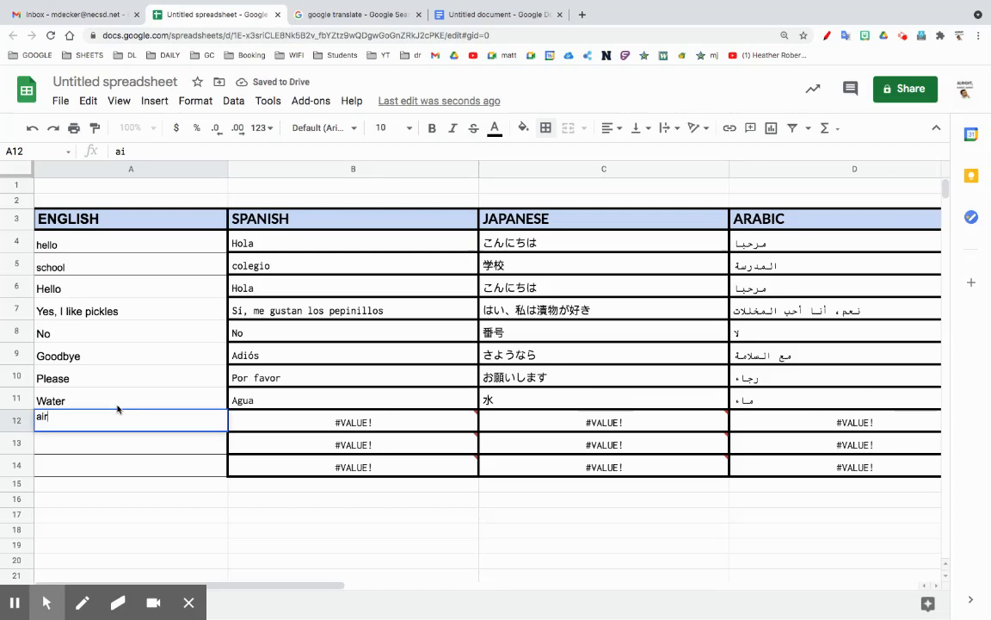
{"action": "key", "text": "Return"}
{"action": "type", "text": "fire"}
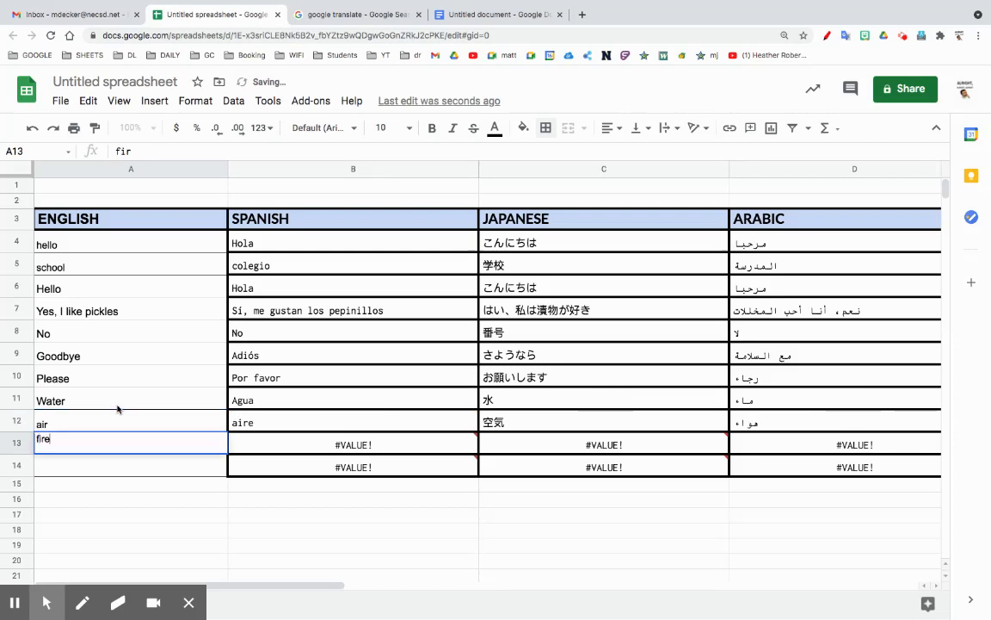
{"action": "key", "text": "Return"}
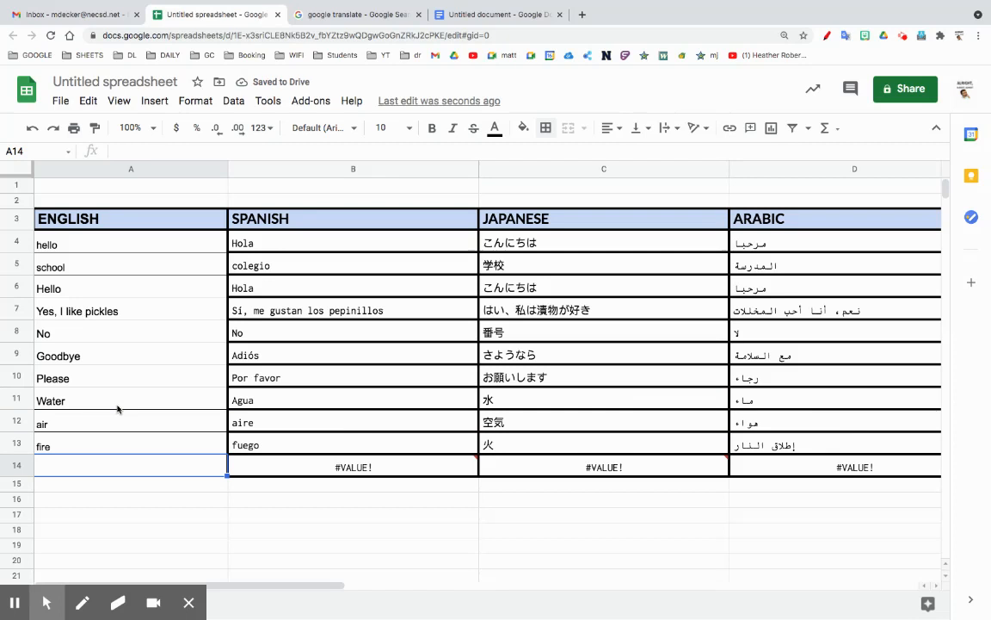
{"action": "type", "text": "hair"}
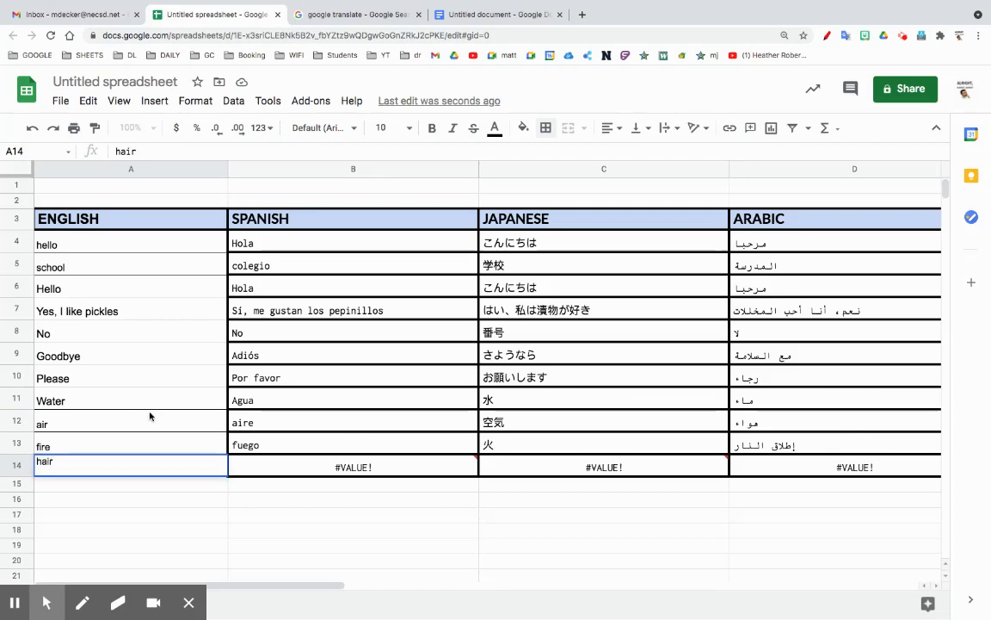
{"action": "left_click", "coordinate": [201, 528]}
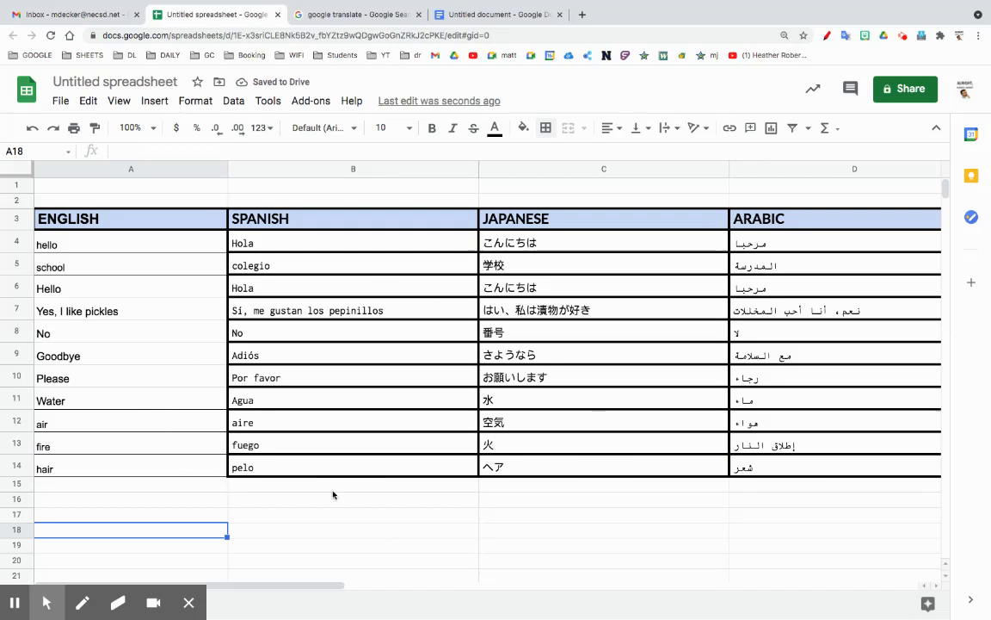
Apply all borders to the English word cells A4:A14 and deselect the range
{"action": "left_click_drag", "start_coordinate": [211, 469], "coordinate": [116, 248]}
{"action": "left_click", "coordinate": [546, 128]}
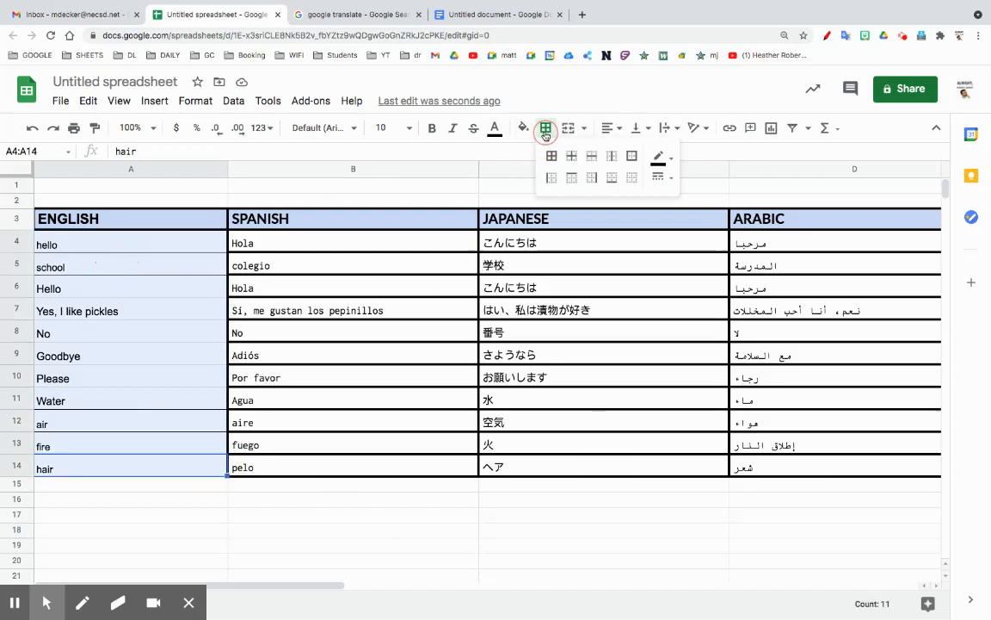
{"action": "left_click", "coordinate": [555, 165]}
{"action": "left_click", "coordinate": [500, 499]}
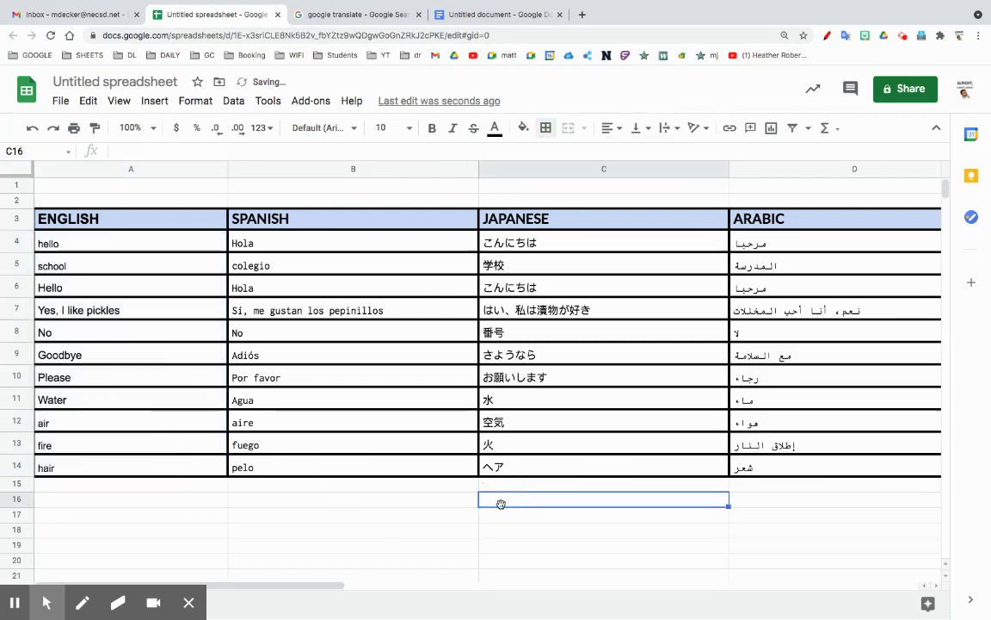